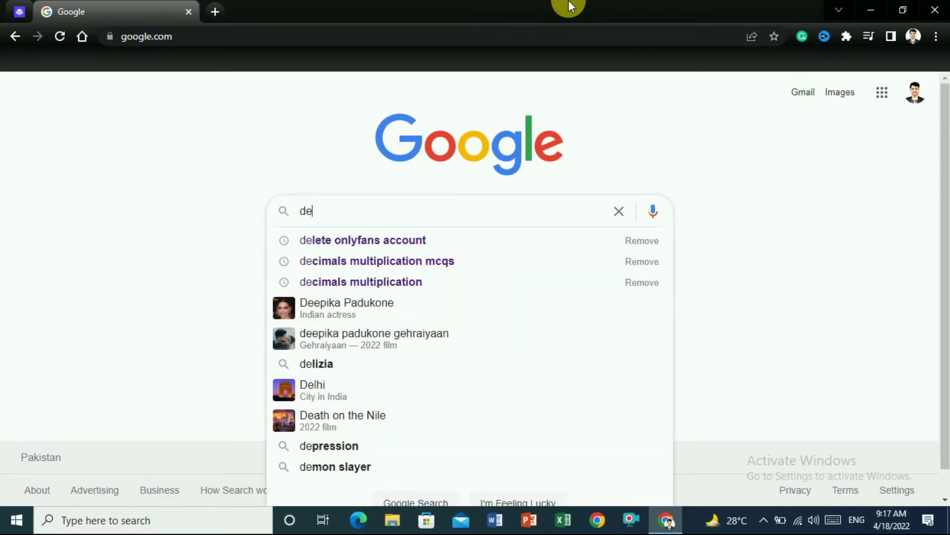
Search Google for 'descript' and scroll down to the descript.com results
text(s)
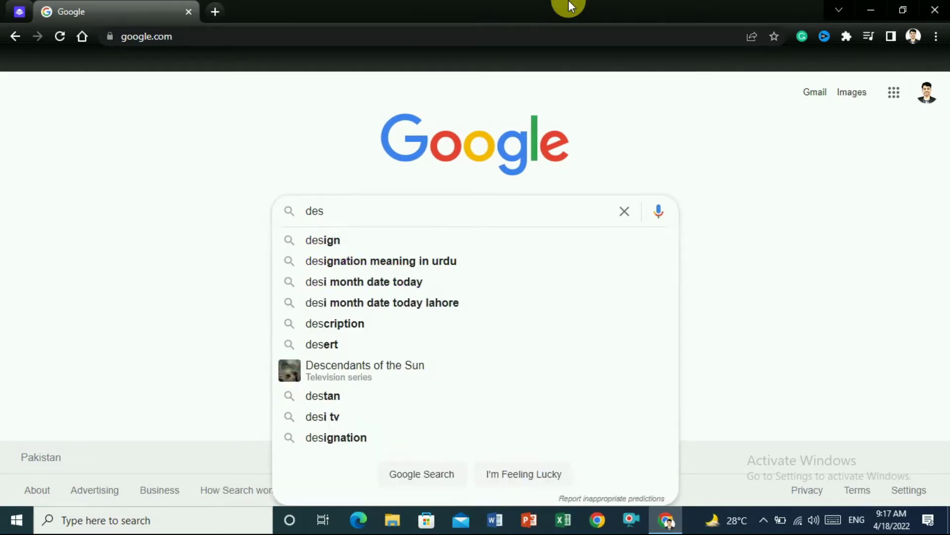
text(cri)
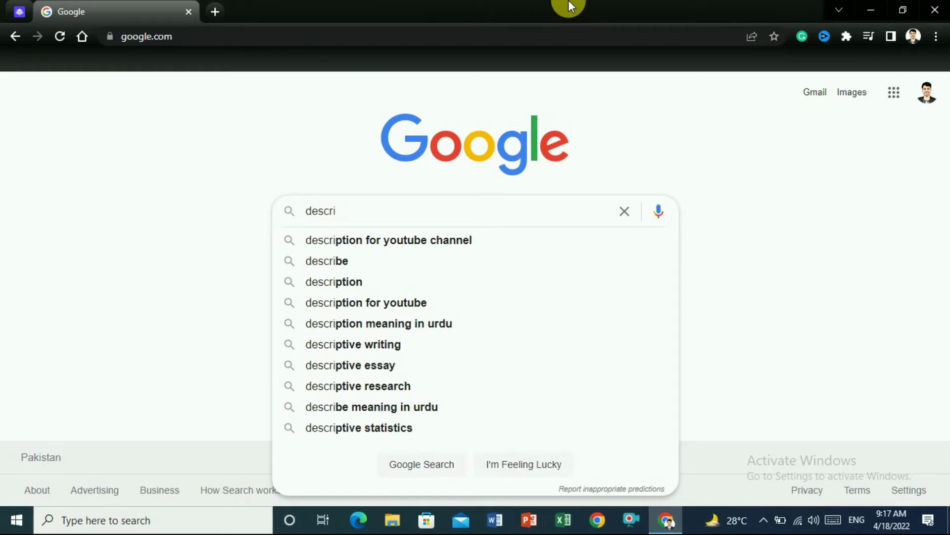
text(pt)
key(Return)
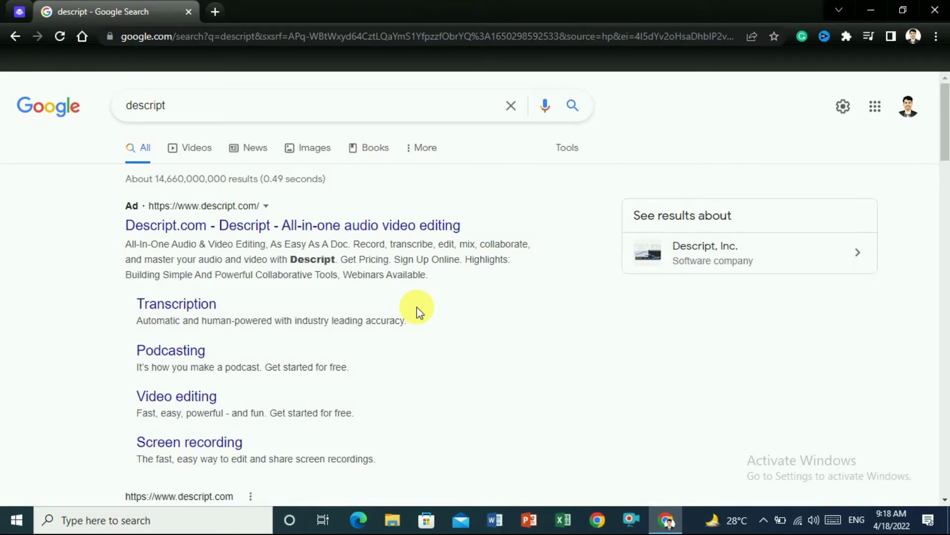
scroll(940, 141, down, 2)
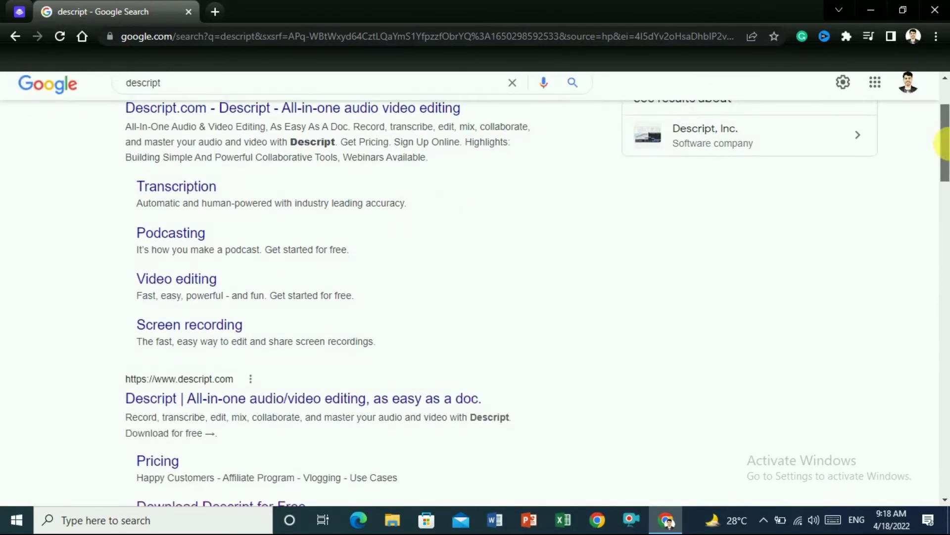
scroll(943, 144, down, 3)
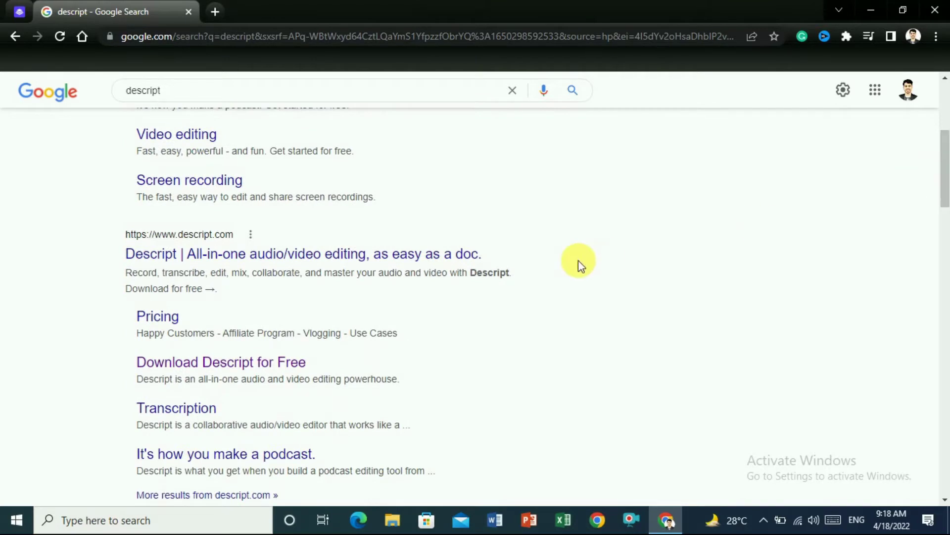
Go to Descript's free download page and pick the Windows version of the app
click(208, 363)
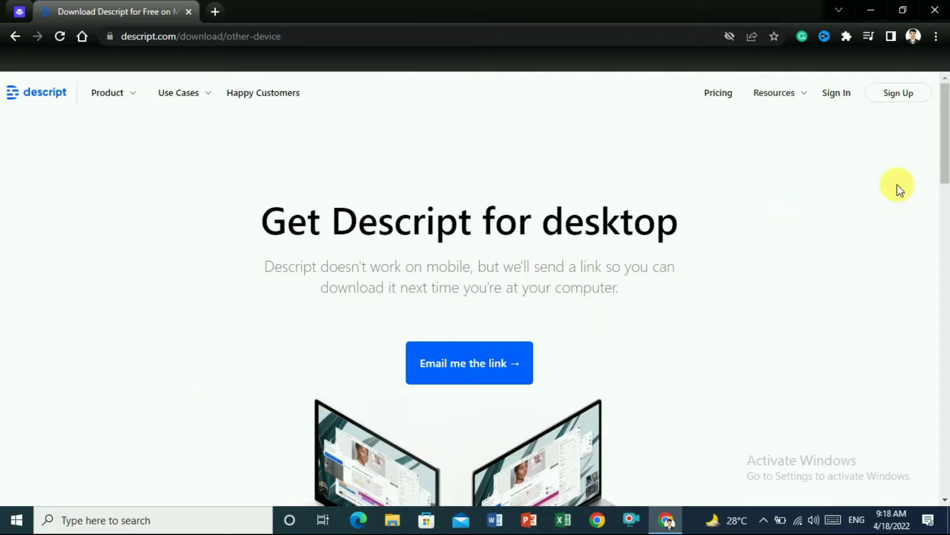
drag(944, 163, 945, 315)
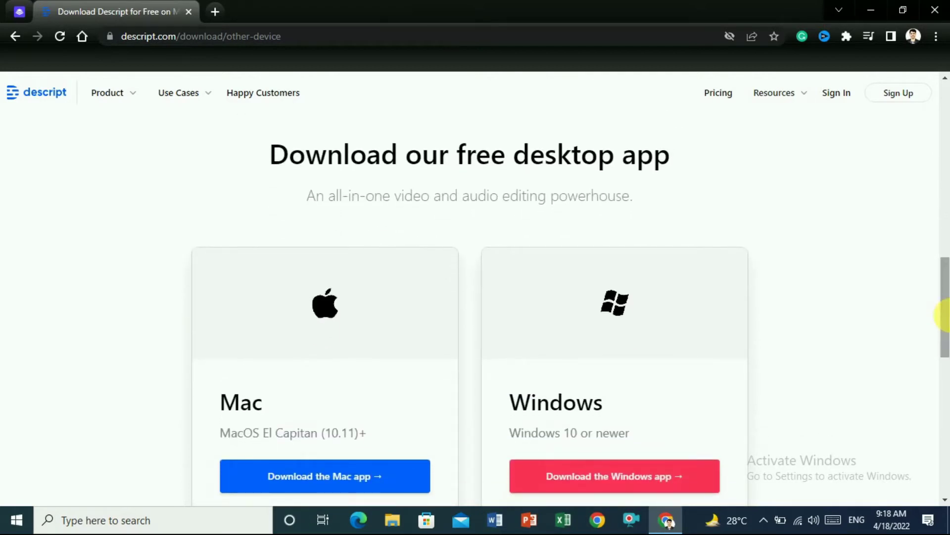
drag(943, 315, 945, 361)
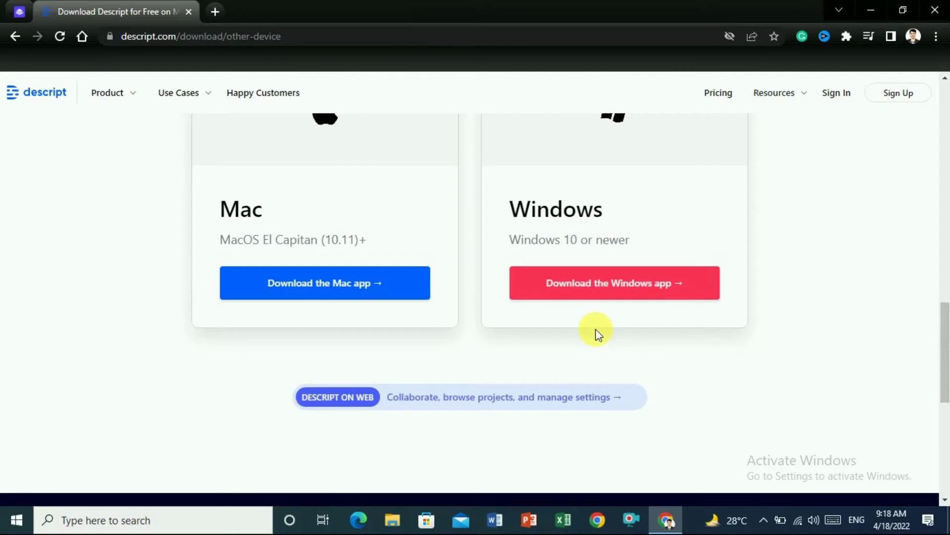
click(557, 266)
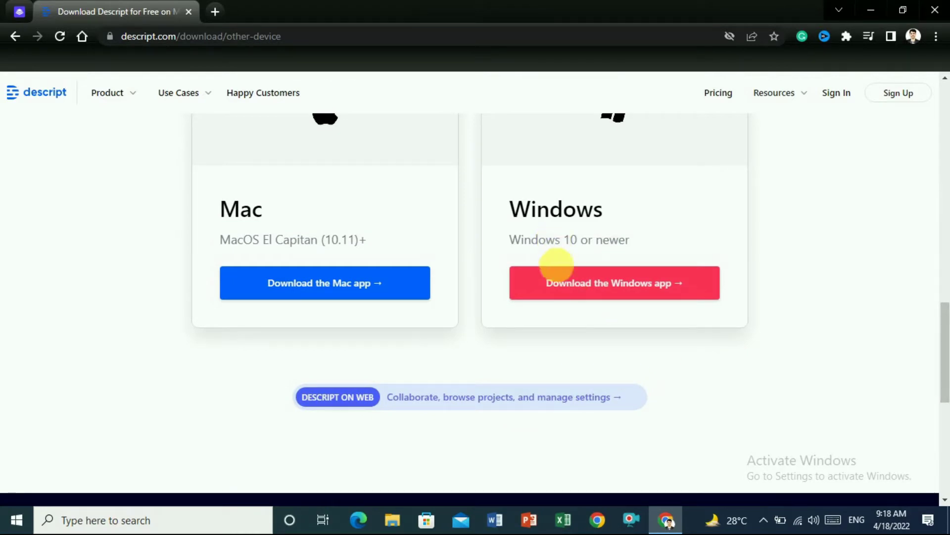
Download the Descript Windows installer and set it to open once the download finishes
click(592, 287)
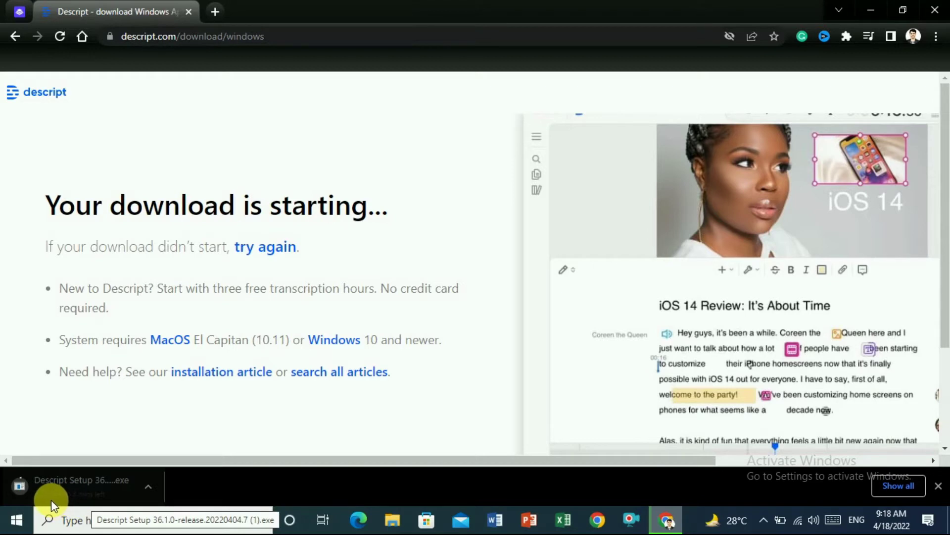
click(135, 487)
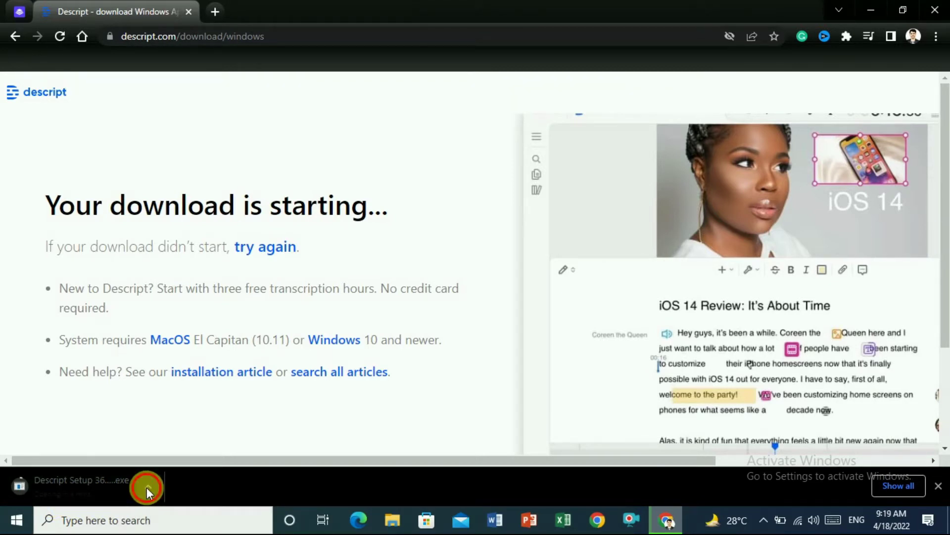
click(146, 487)
click(162, 470)
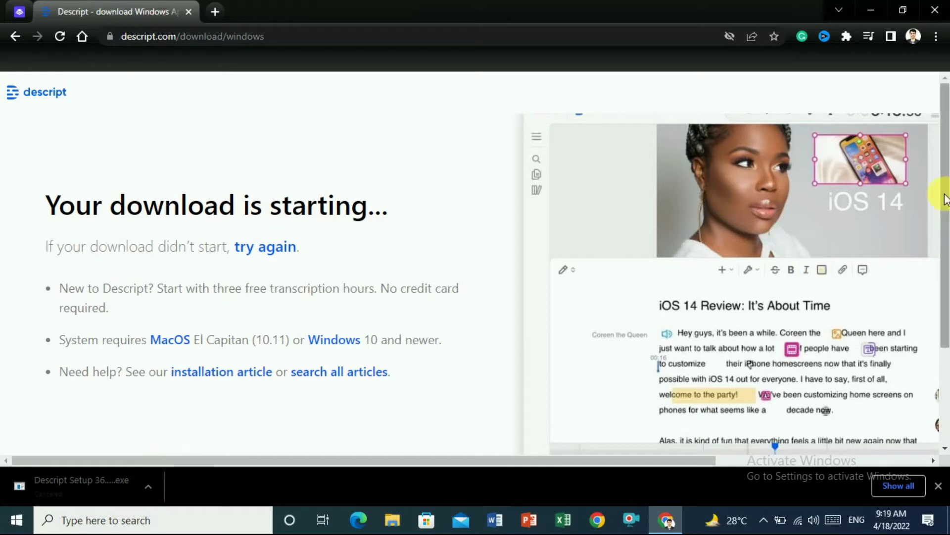
scroll(944, 213, down, 1)
scroll(943, 213, down, 2)
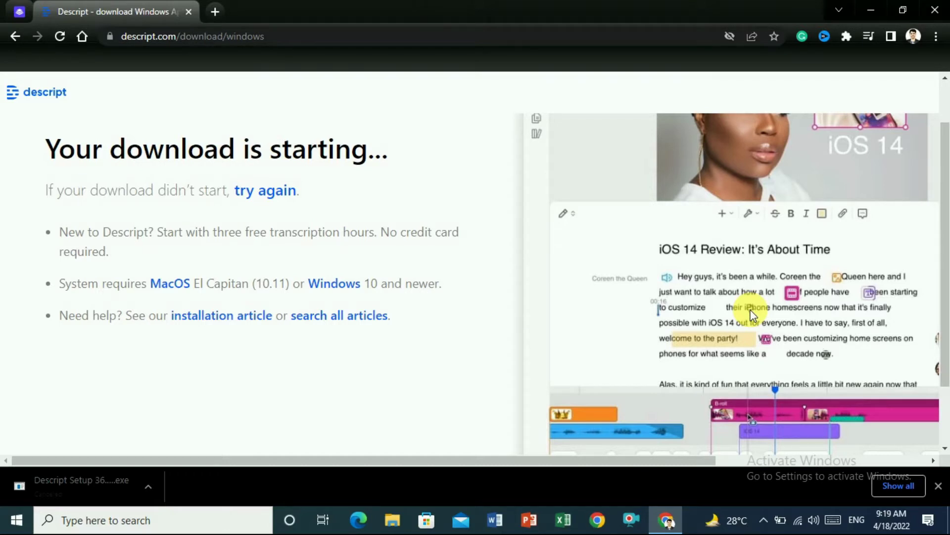
scroll(944, 222, down, 2)
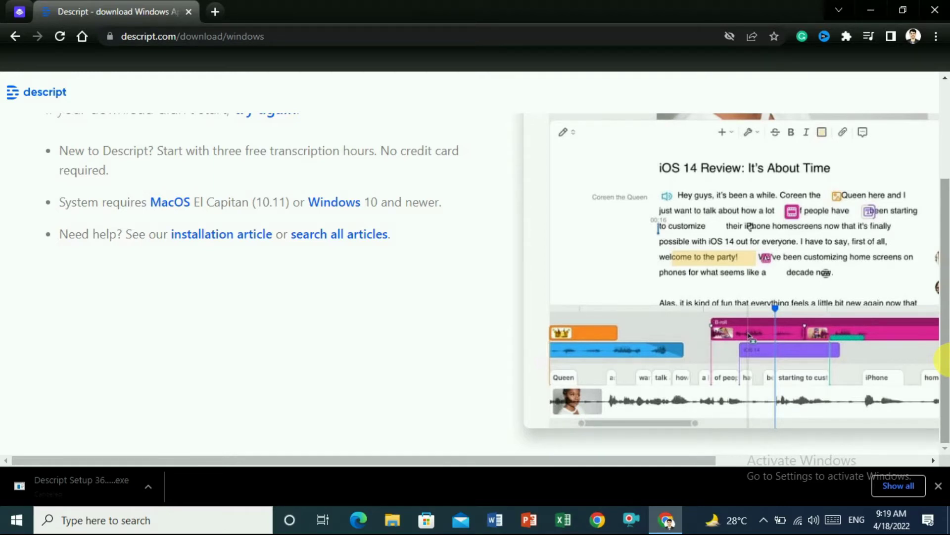
Minimize Chrome and launch Descript from its desktop shortcut
click(871, 10)
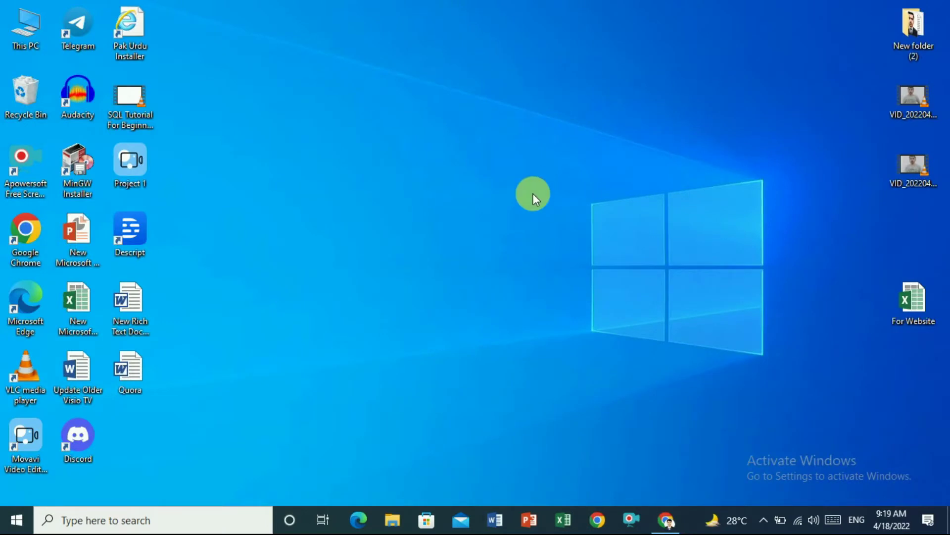
double_click(130, 233)
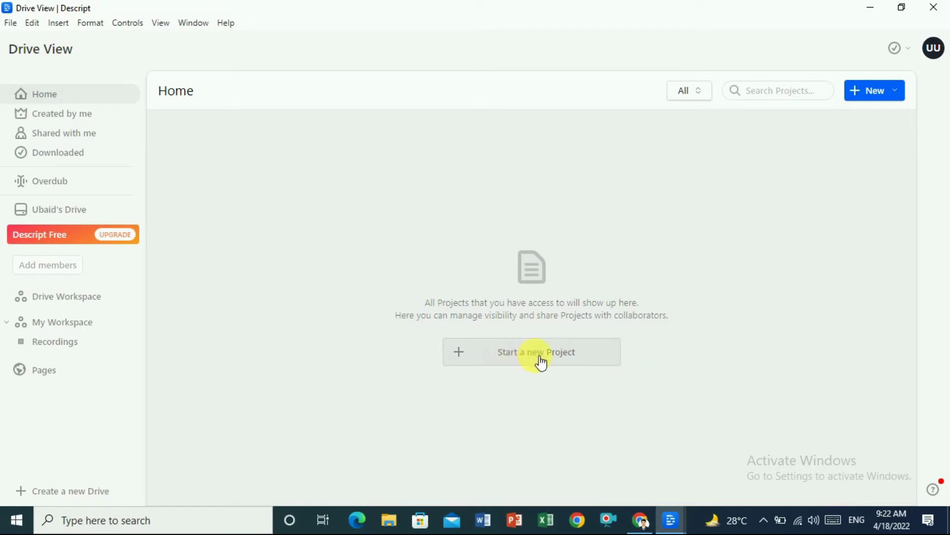
Create a new empty Descript project with the name 'A 1'
click(511, 363)
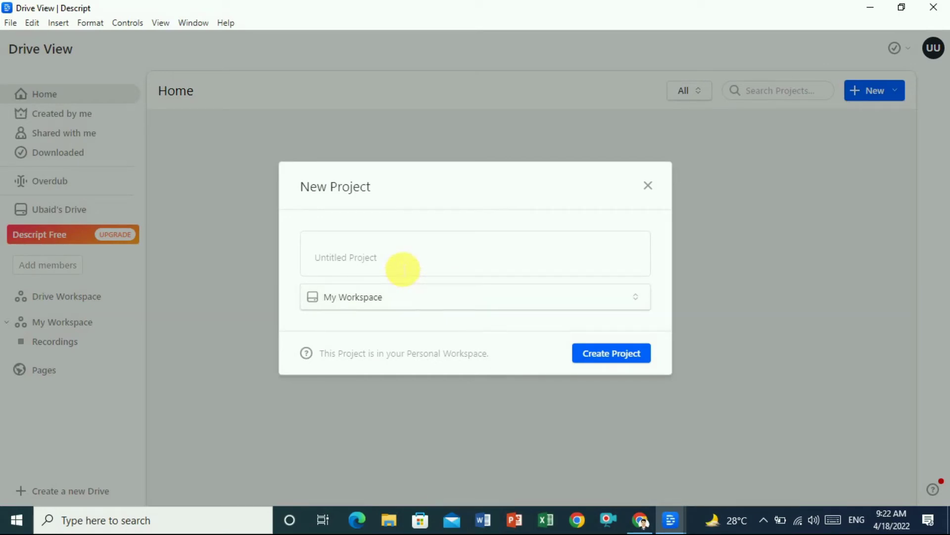
text(A 1)
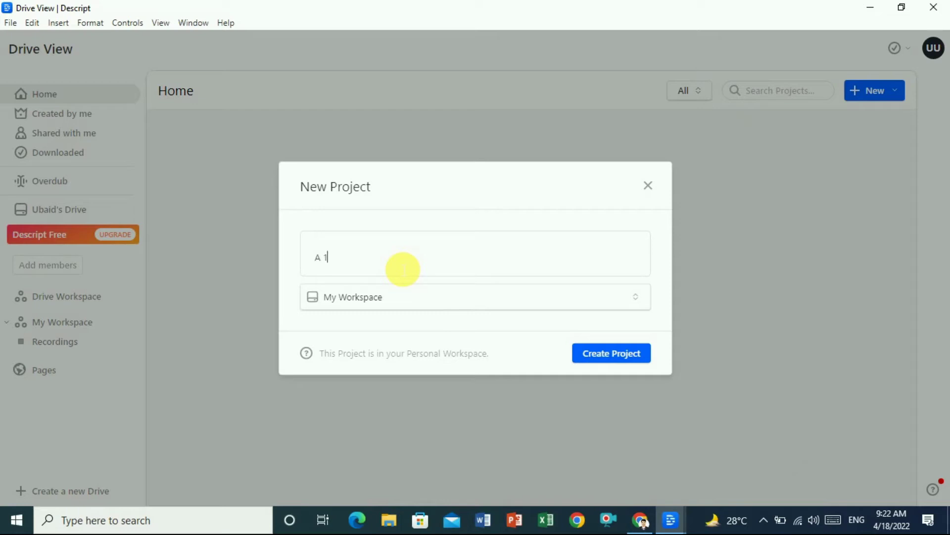
click(614, 354)
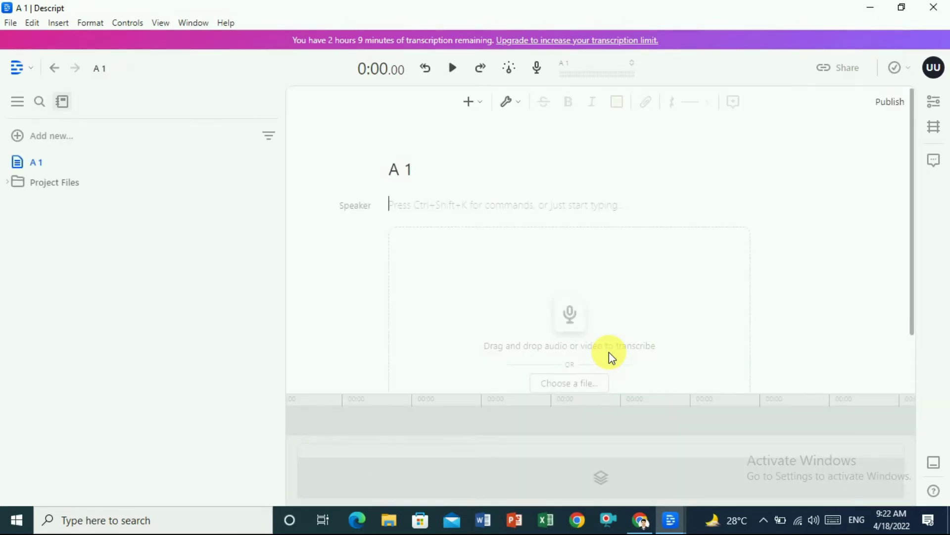
Import editing_2.mp3 from the Downloads folder into project A 1 for transcription
click(588, 384)
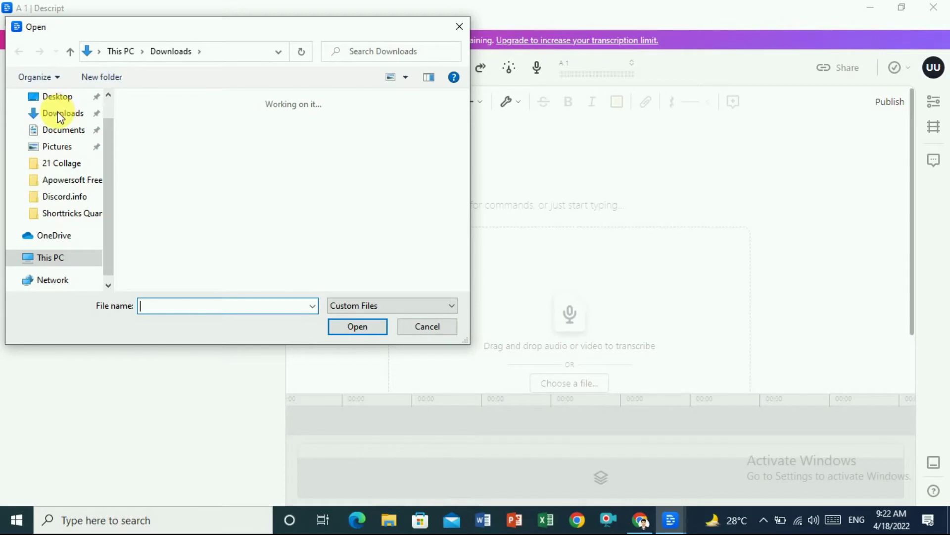
click(64, 119)
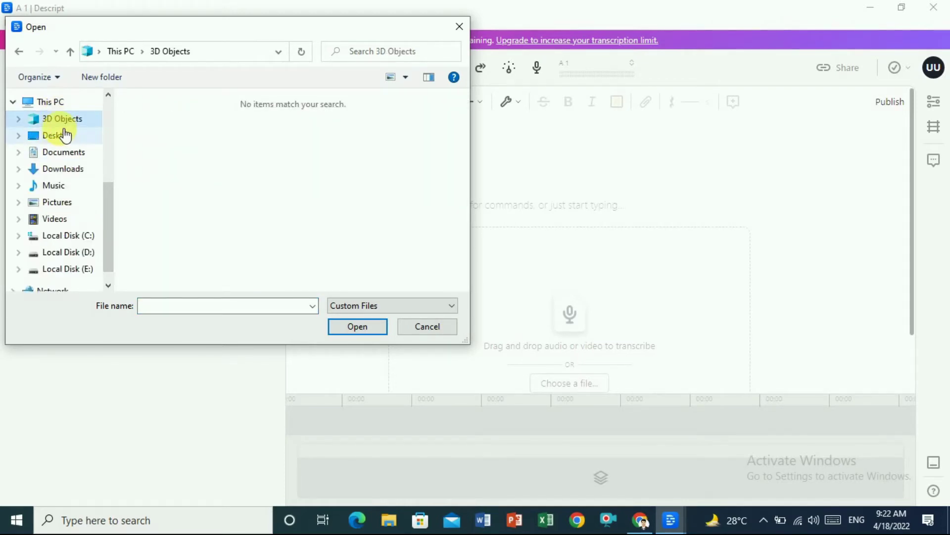
click(71, 170)
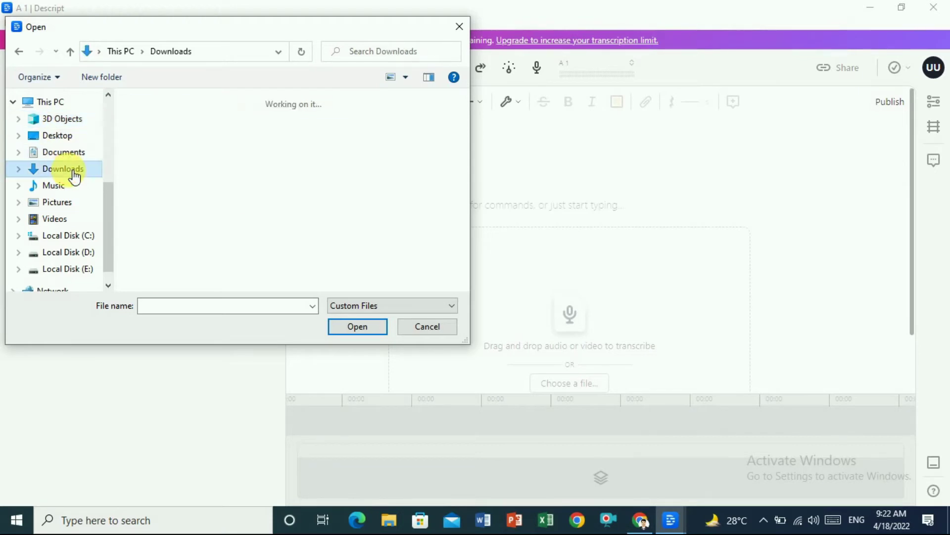
click(238, 159)
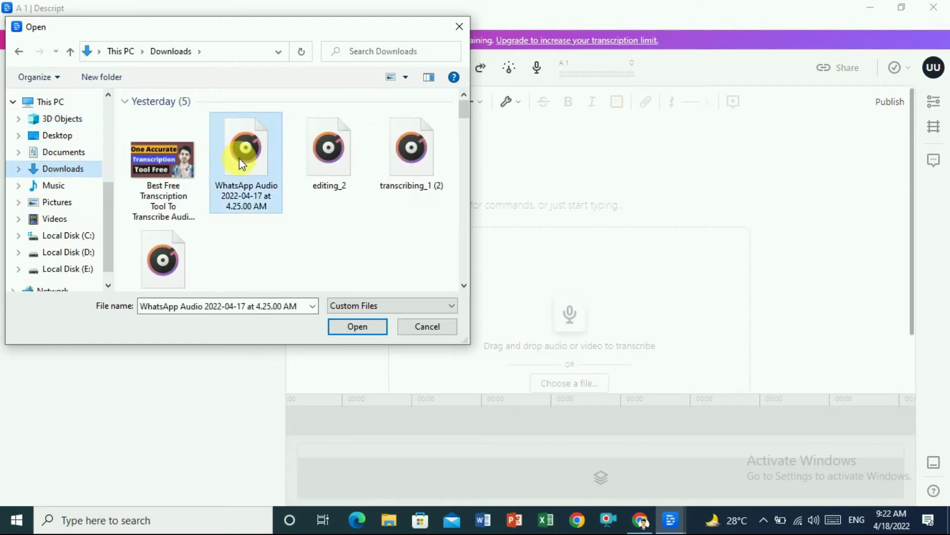
drag(356, 151, 578, 358)
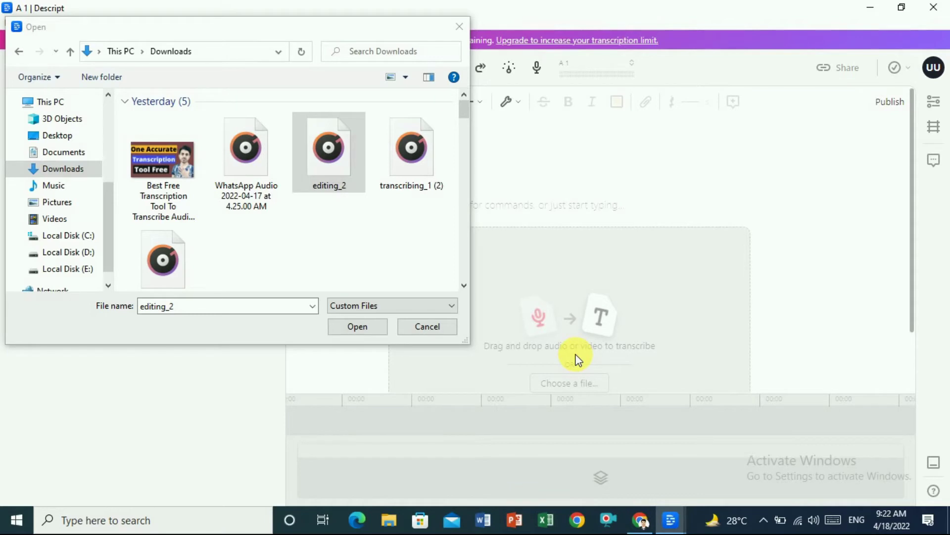
click(438, 329)
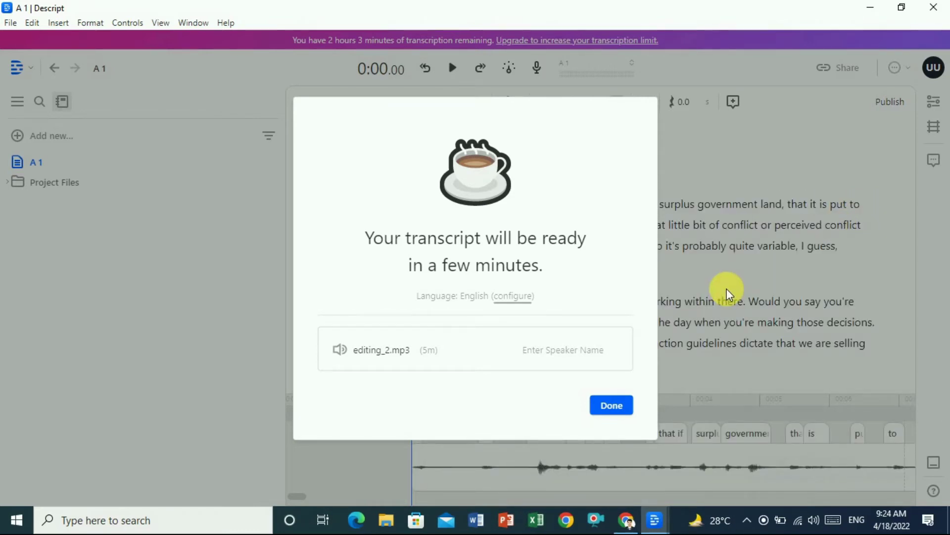
Dismiss the transcription notice and play the transcript's first sentence
click(611, 414)
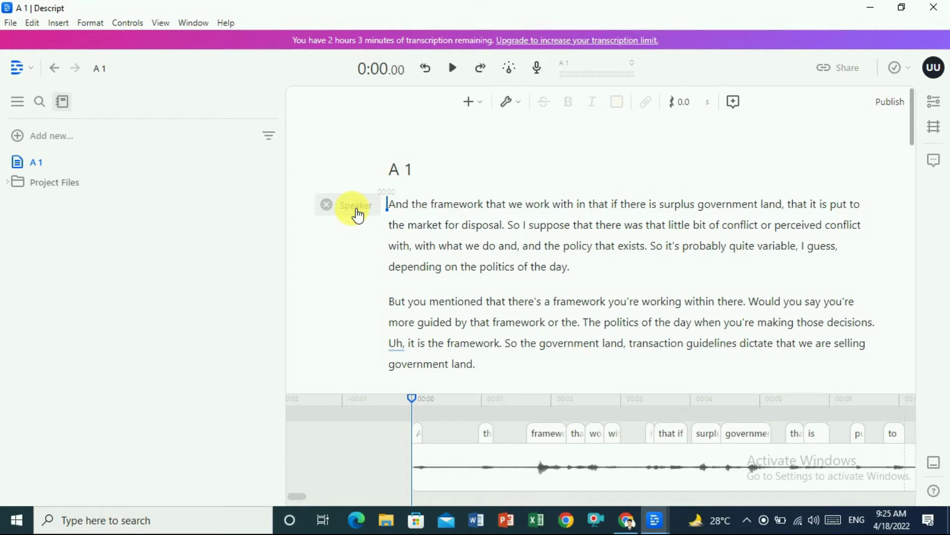
click(453, 69)
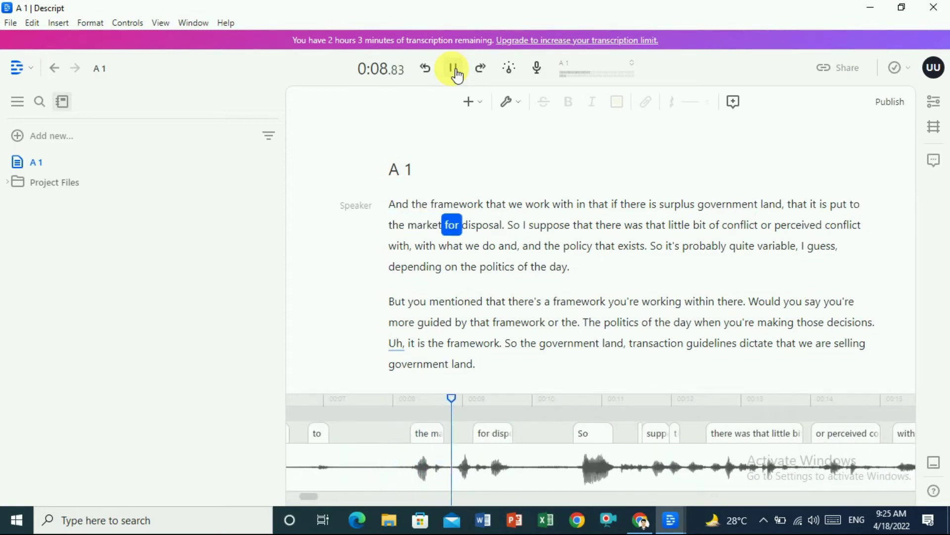
click(455, 71)
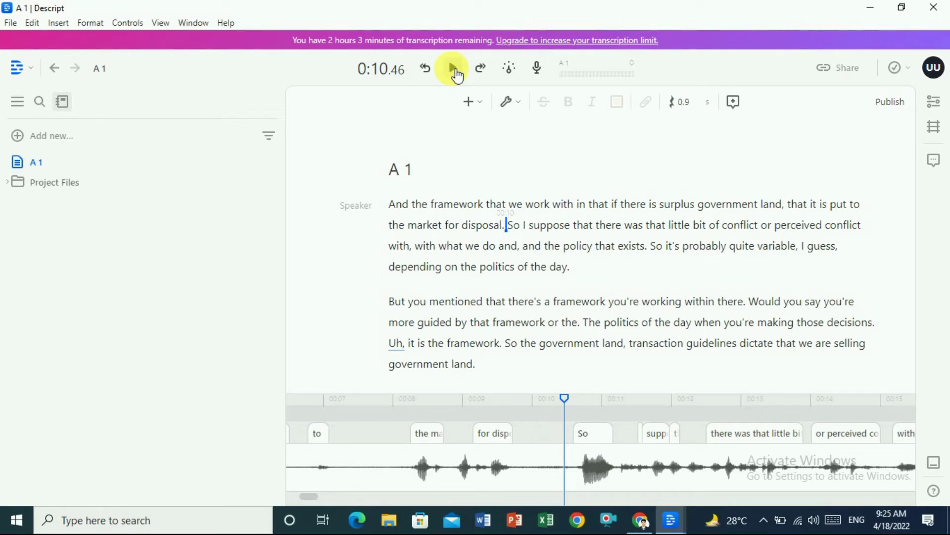
Slow playback to about 0.7x and play the recording on to about 0:20
click(510, 69)
drag(469, 115, 443, 122)
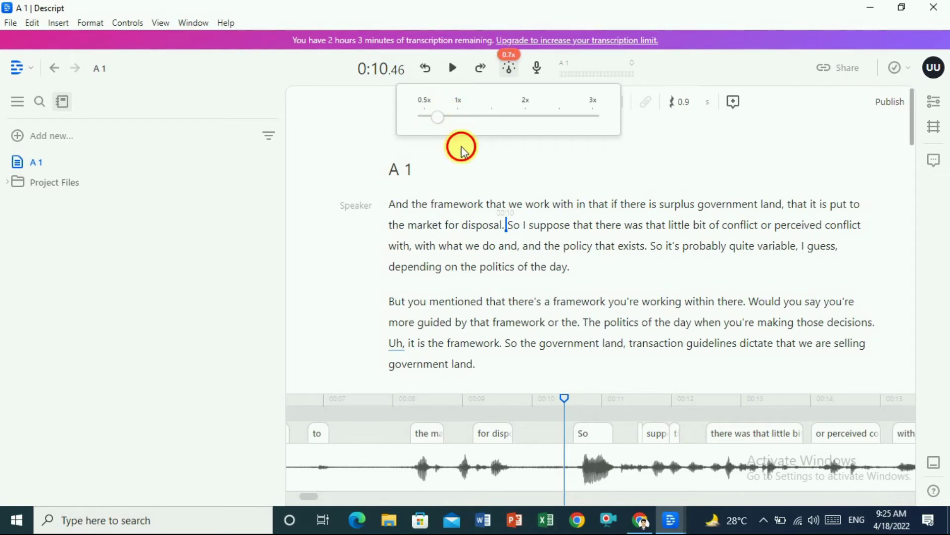
click(454, 72)
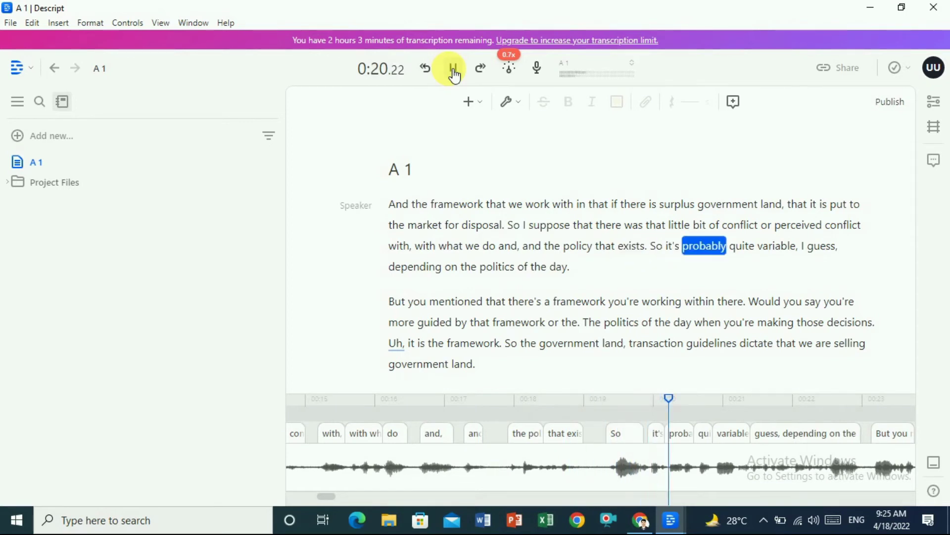
click(453, 71)
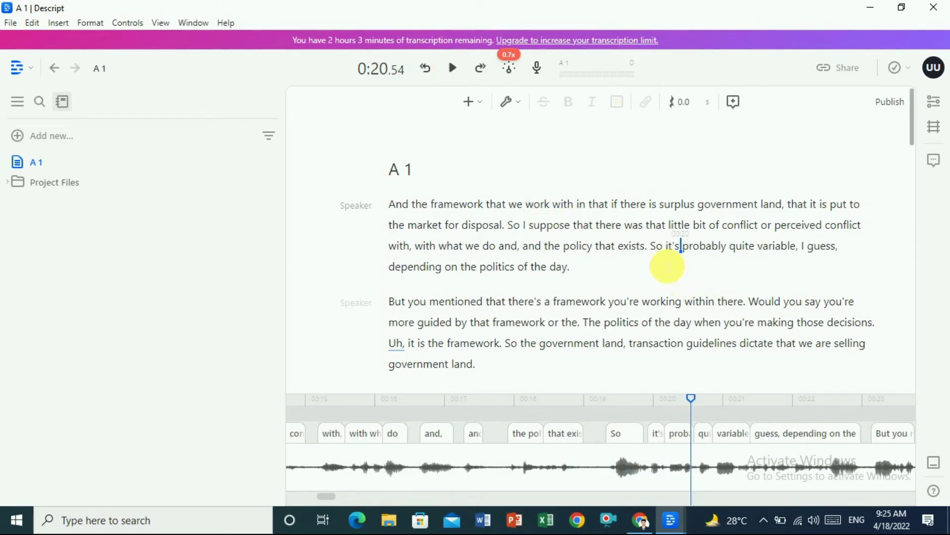
Start a new paragraph at 'So it's probably…', label its speaker 'Female', and resume playback
click(653, 247)
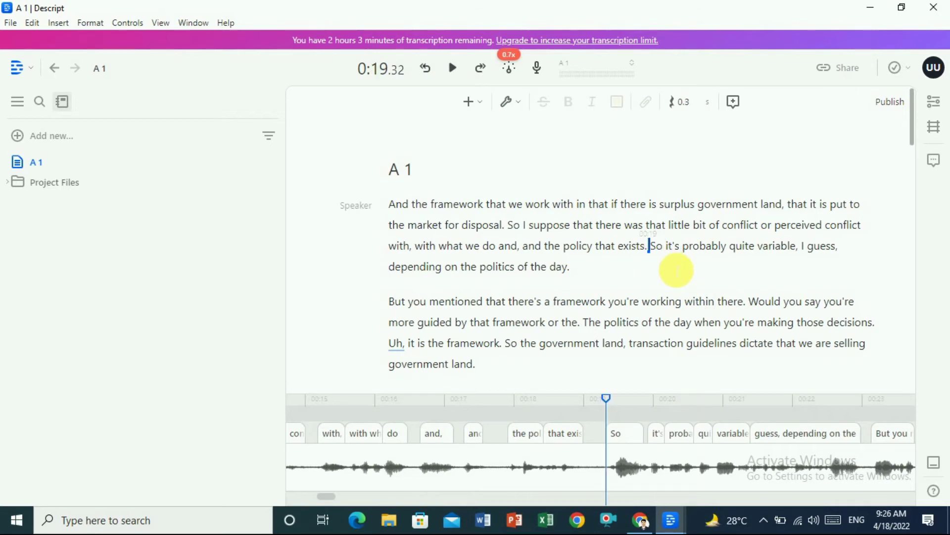
key(Return)
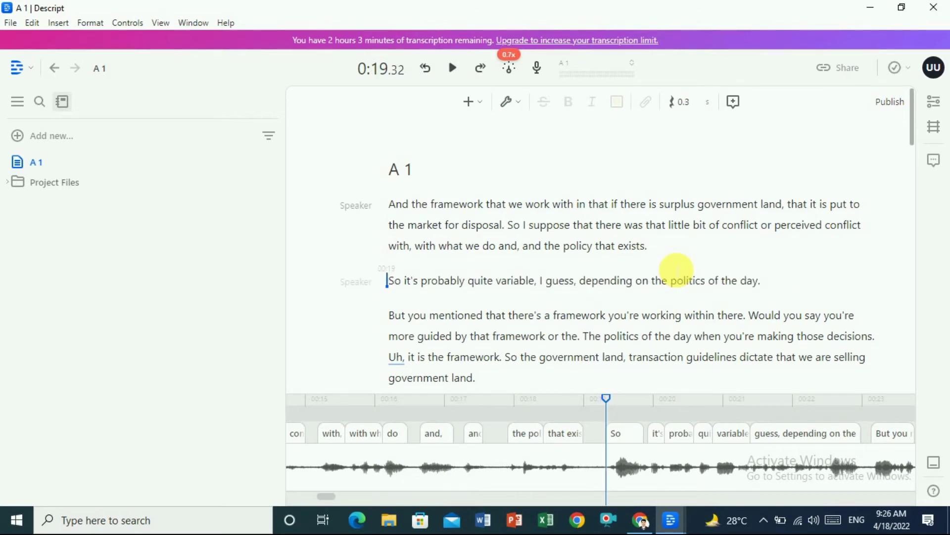
click(352, 291)
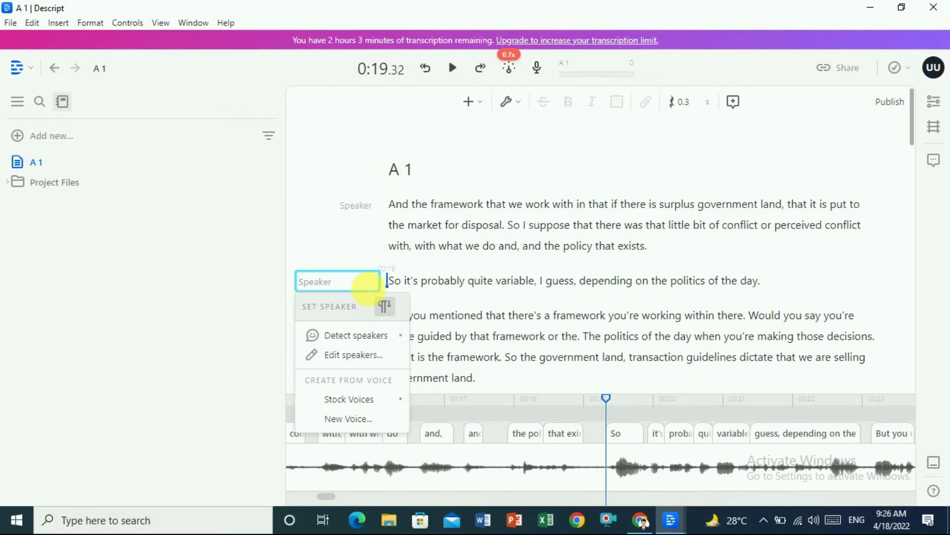
text(Fe)
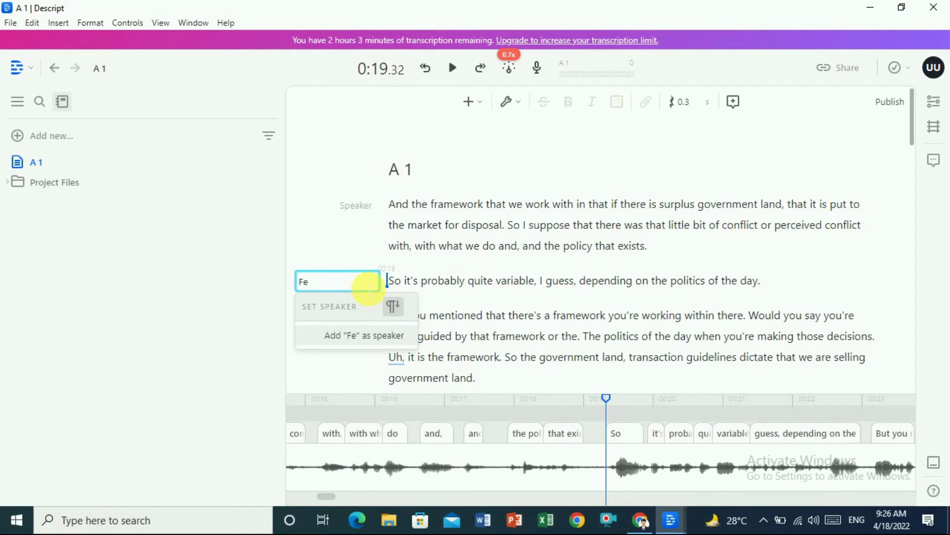
text(male)
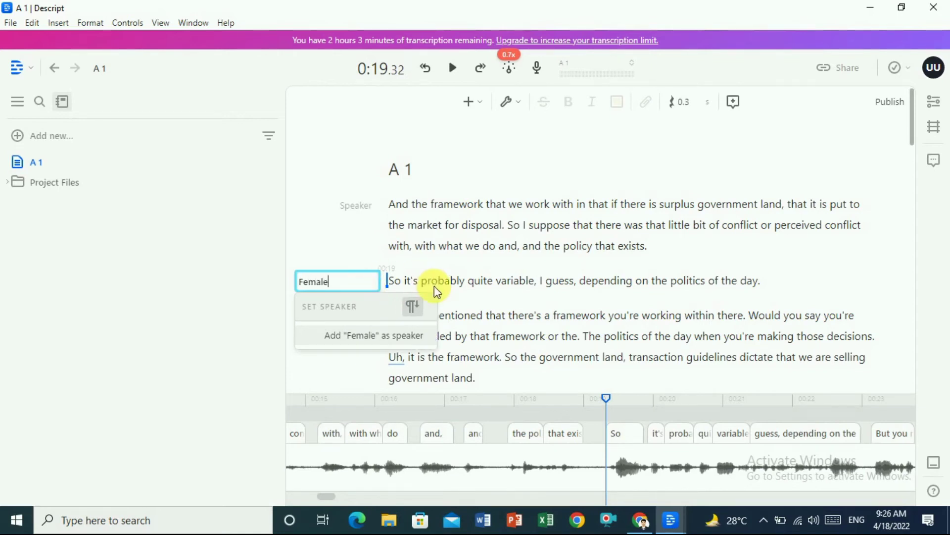
click(492, 286)
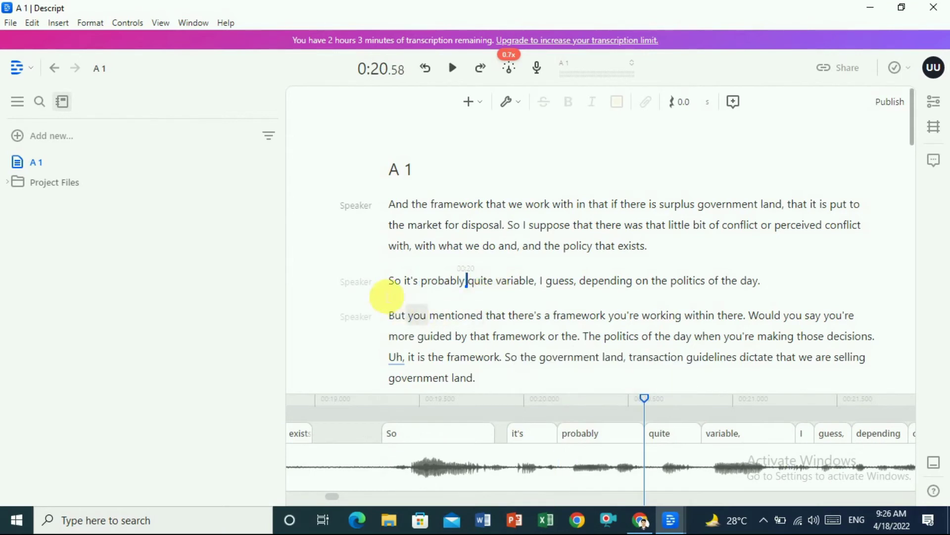
click(358, 286)
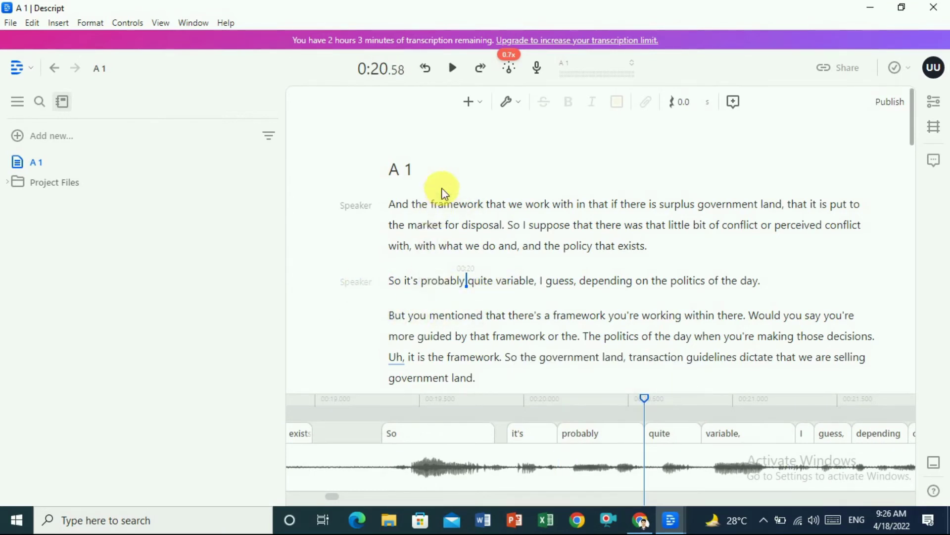
click(453, 69)
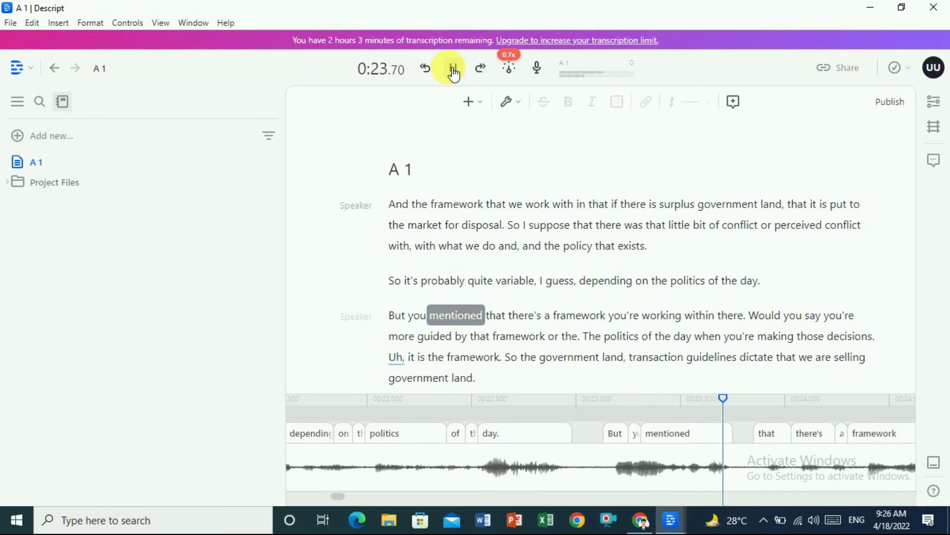
Merge the 'But you mentioned' paragraph back into the previous one
click(453, 69)
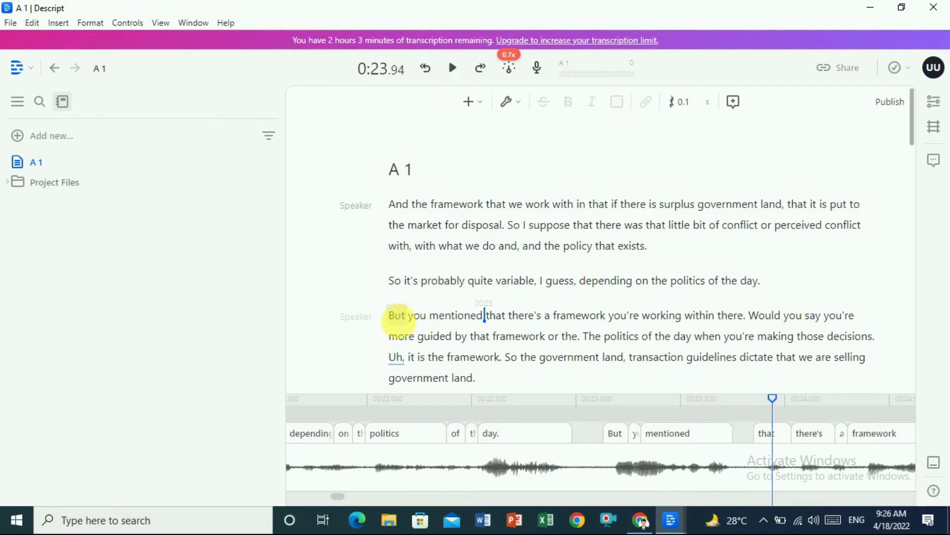
click(398, 317)
key(BackSpace)
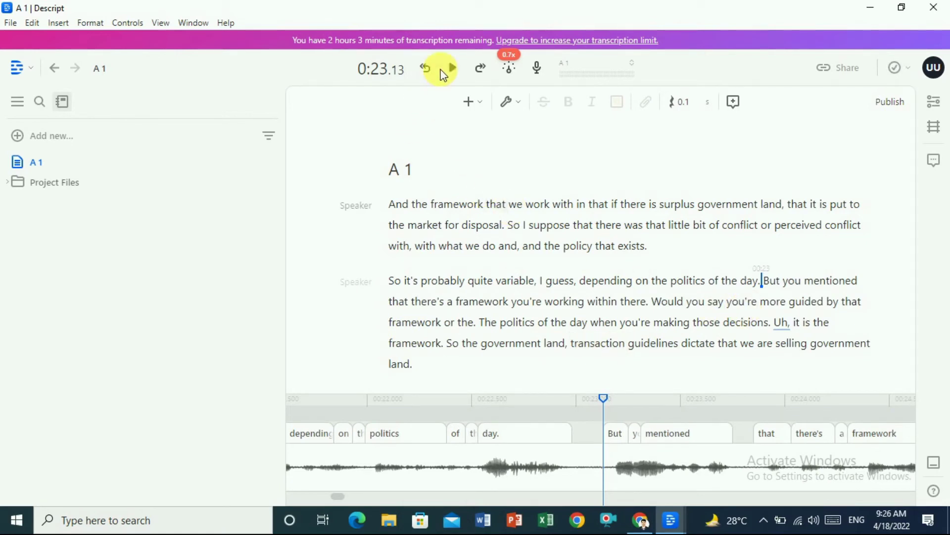
Play on to 'Uh, it is the framework' and start a new paragraph there
click(453, 69)
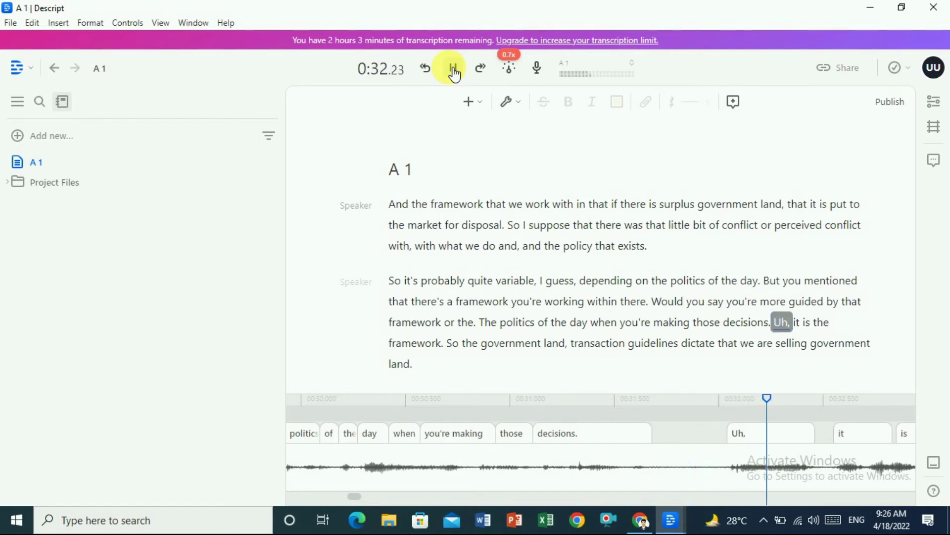
click(456, 72)
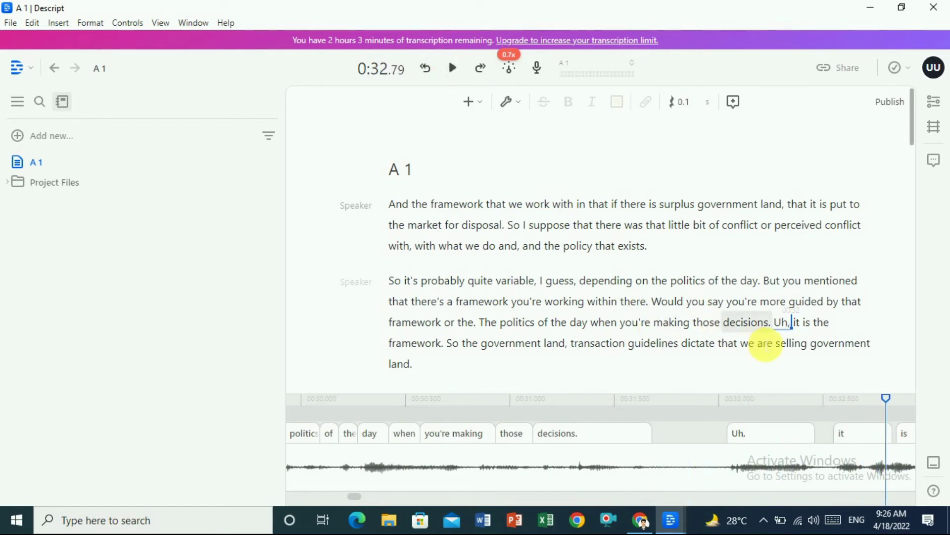
click(775, 323)
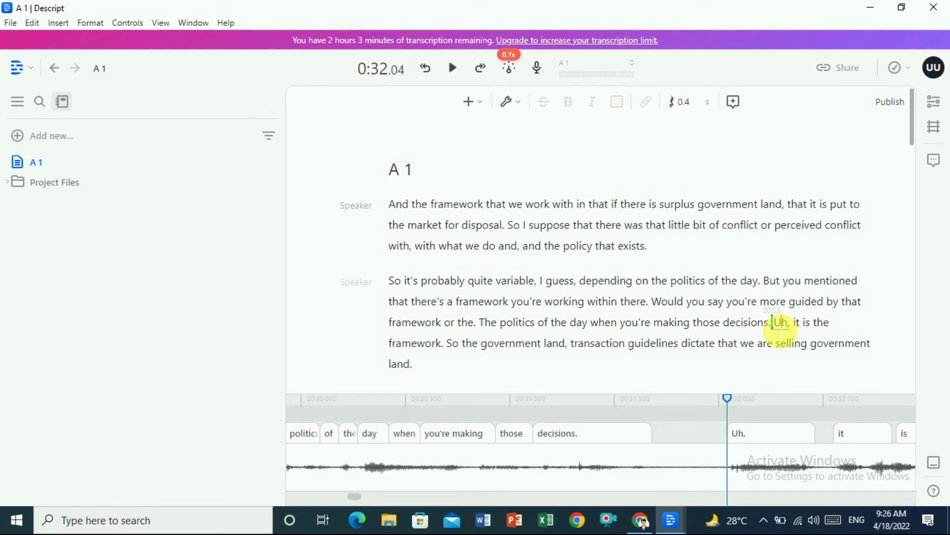
key(Return)
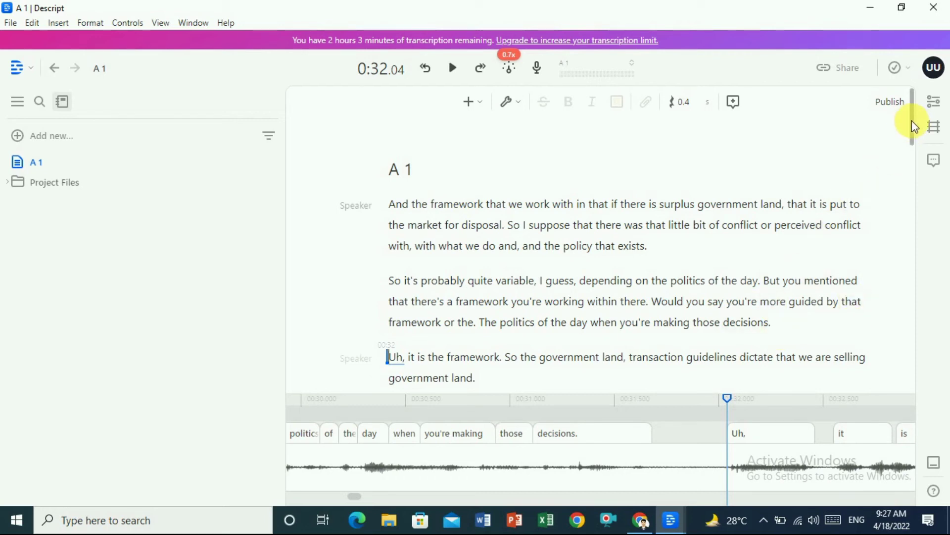
drag(912, 153, 911, 365)
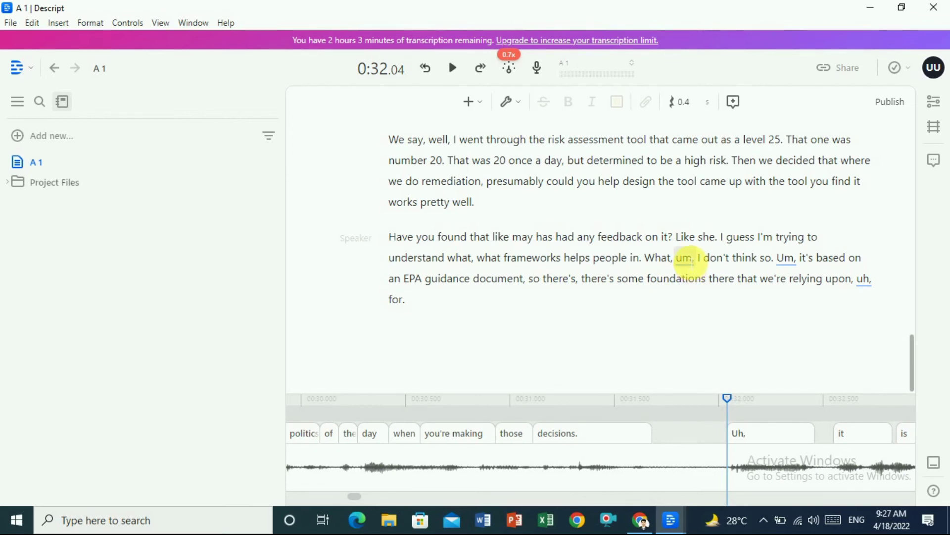
double_click(684, 257)
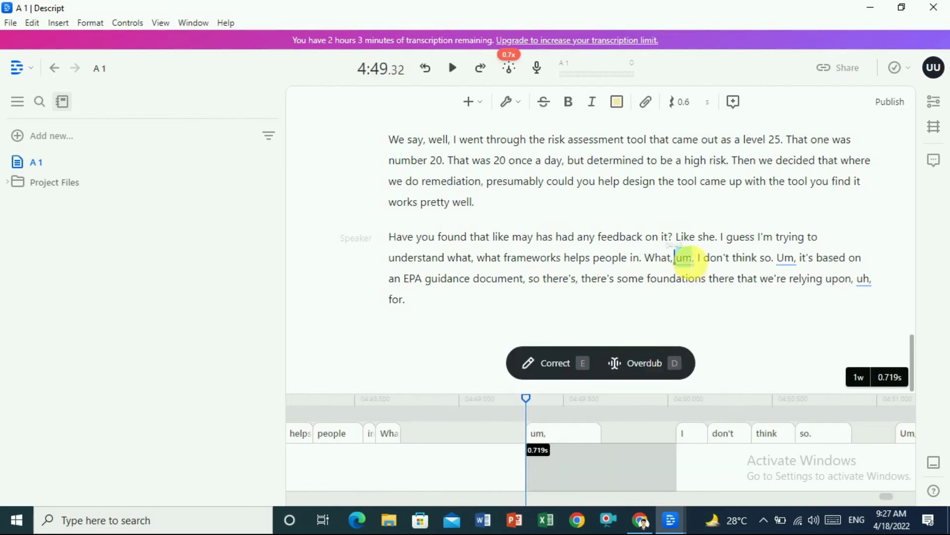
click(629, 258)
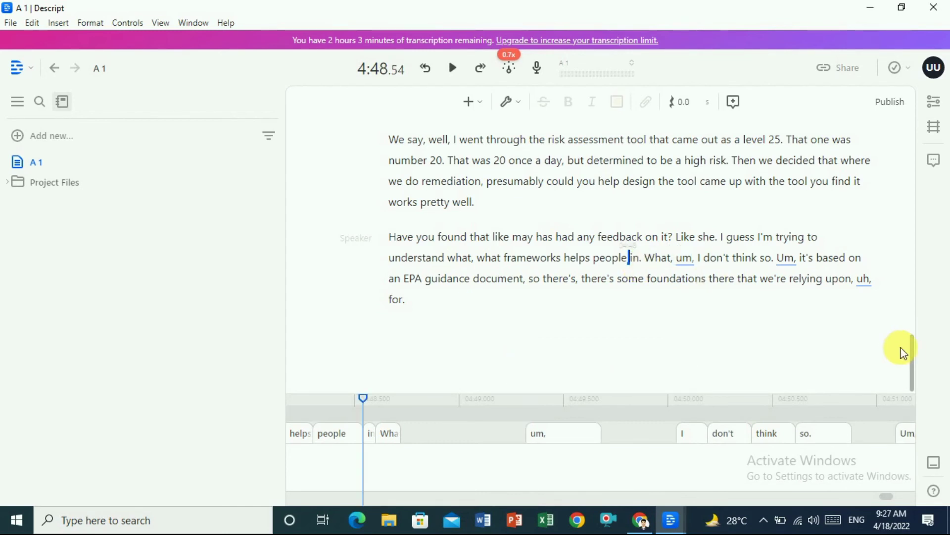
scroll(911, 349, up, 1)
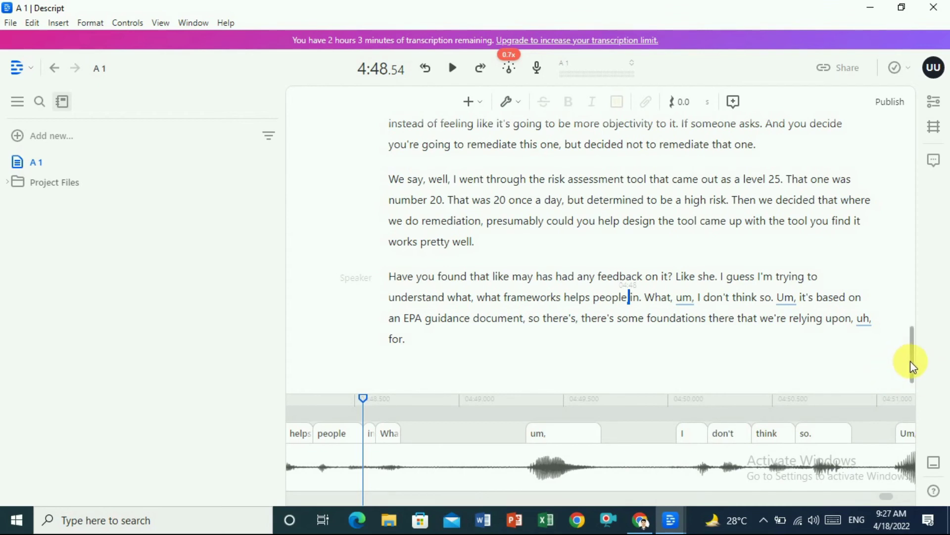
scroll(913, 343, up, 3)
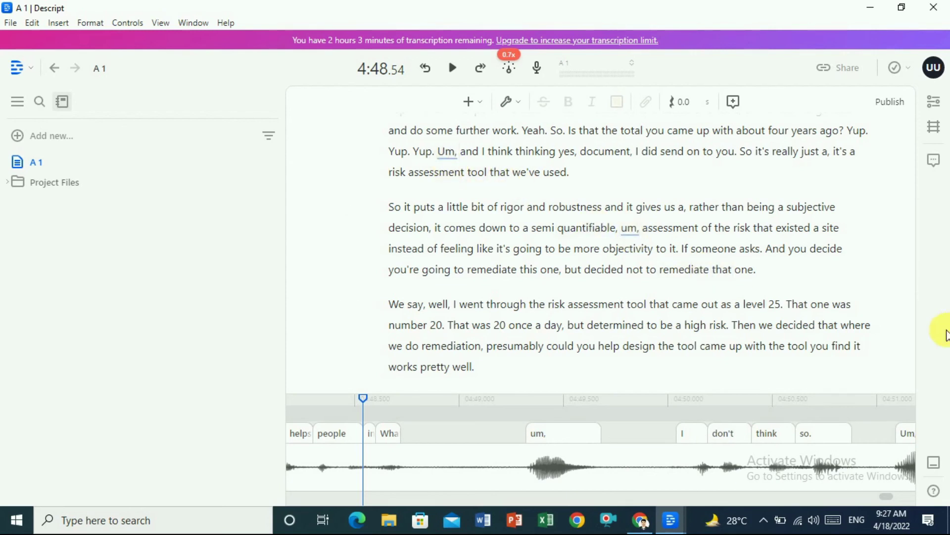
drag(911, 334, 914, 305)
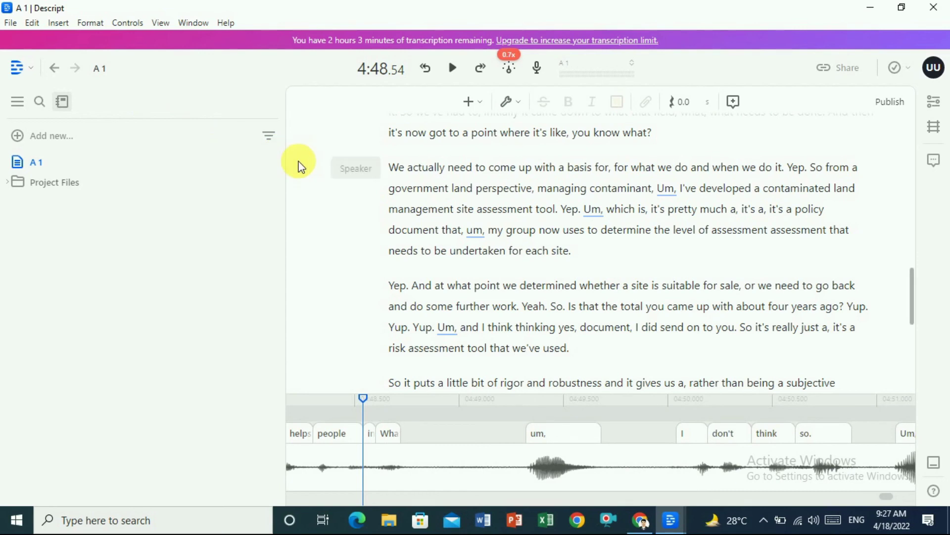
Leave the A 1 editor for the Drive's Home list and check the project's options menu
click(55, 70)
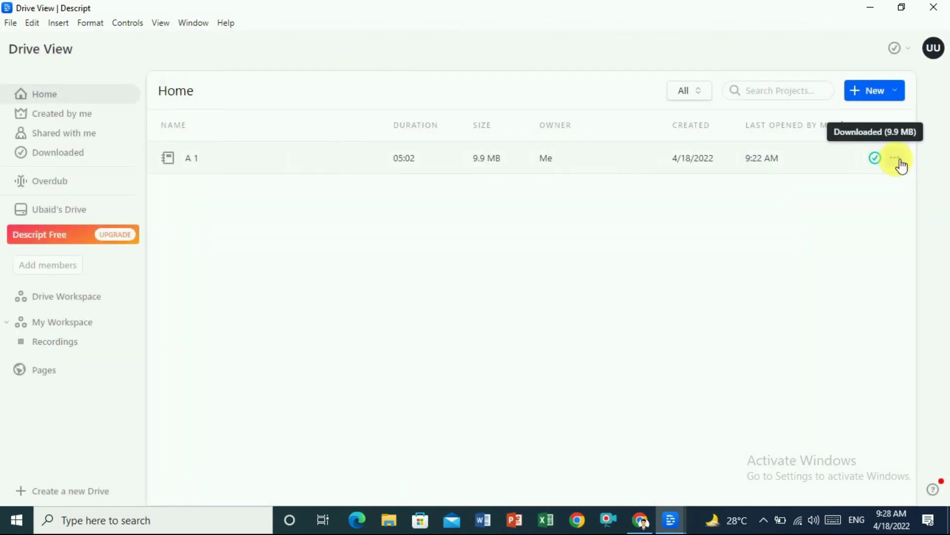
click(896, 159)
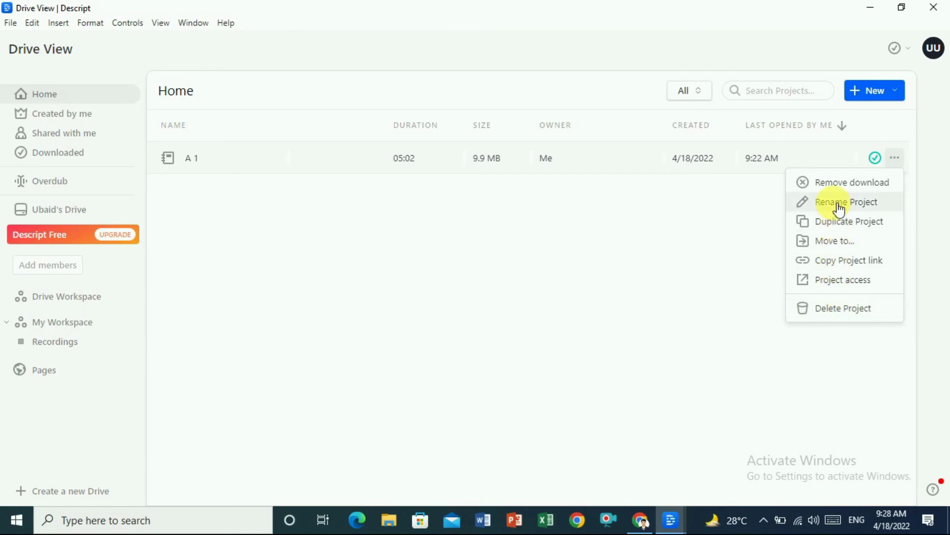
click(726, 239)
click(865, 95)
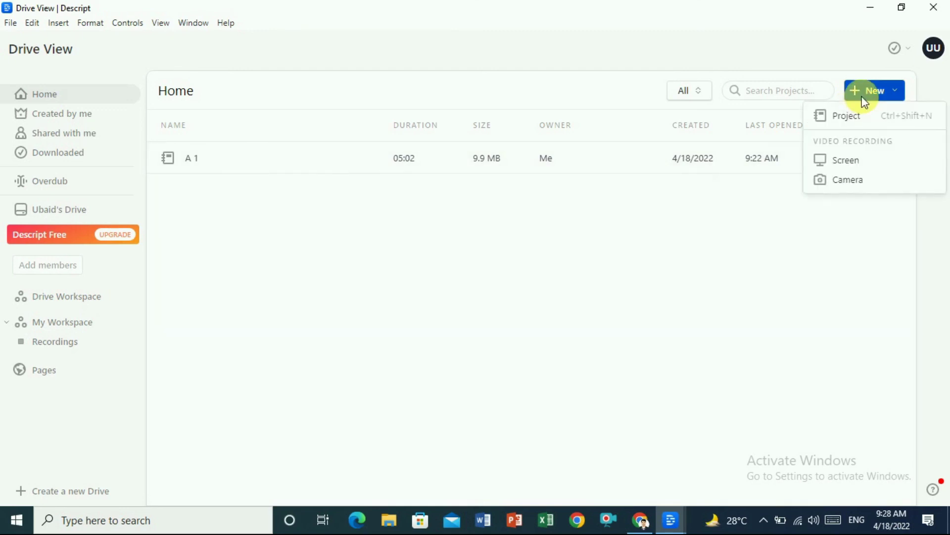
Create a new empty project named 'A 2', leaving it without imported media
click(848, 118)
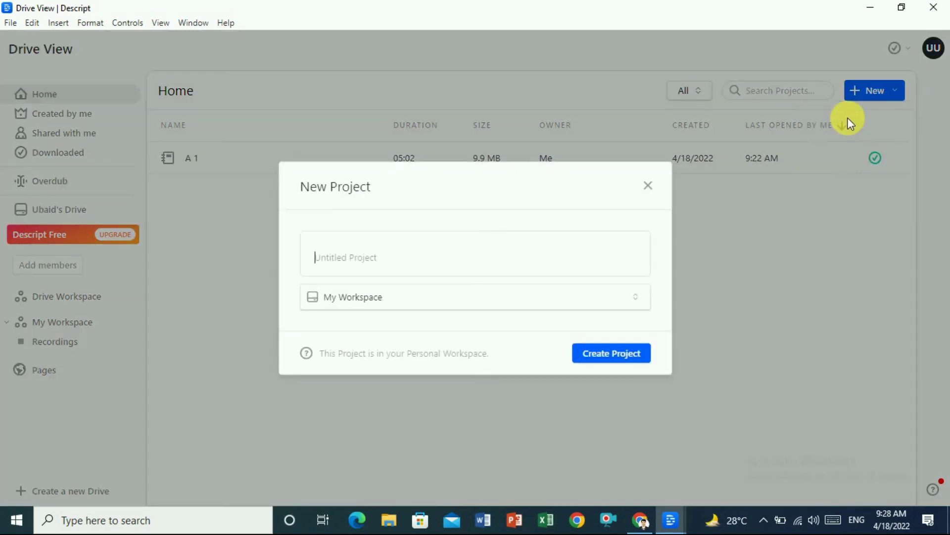
text(A 2)
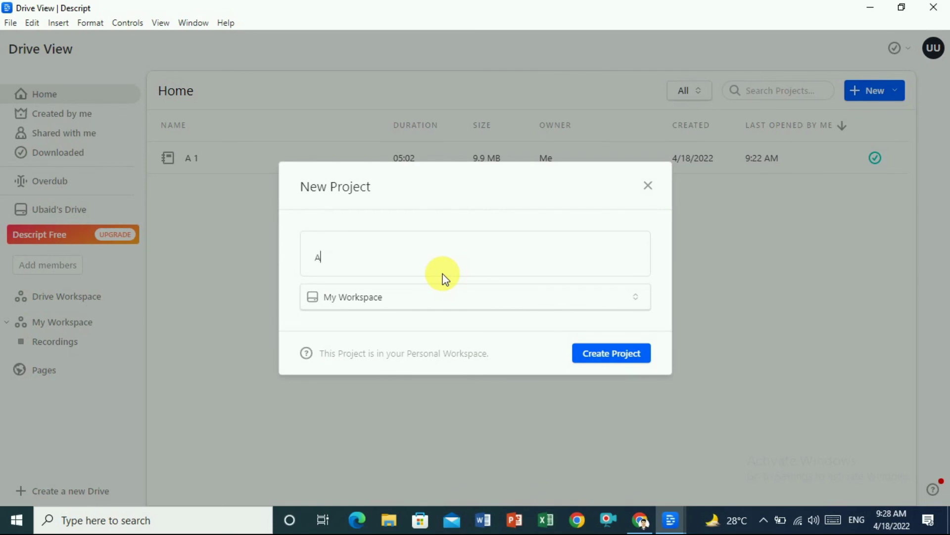
click(590, 357)
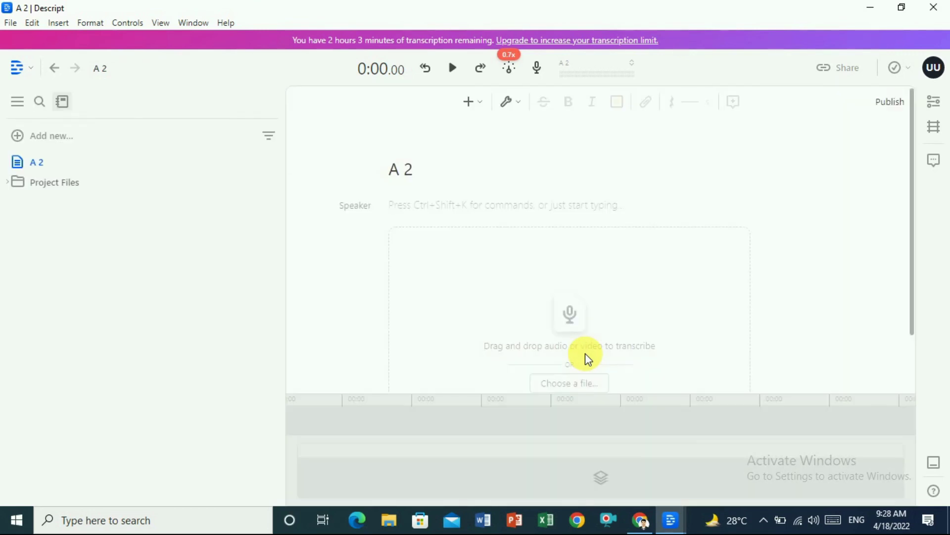
click(570, 381)
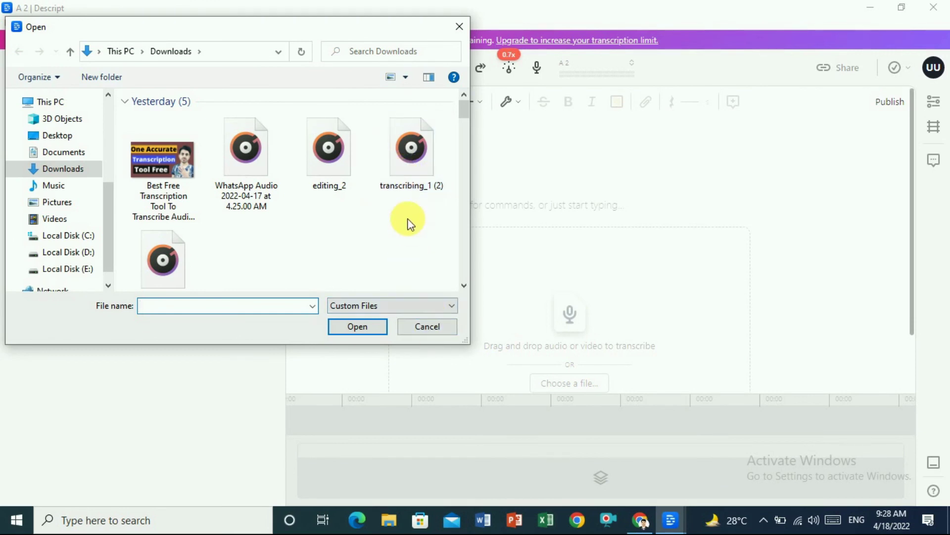
click(430, 328)
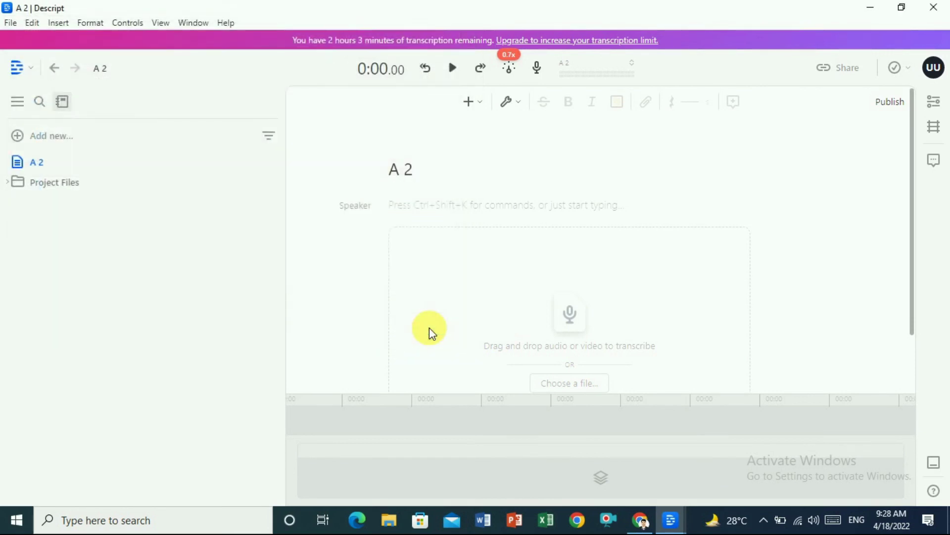